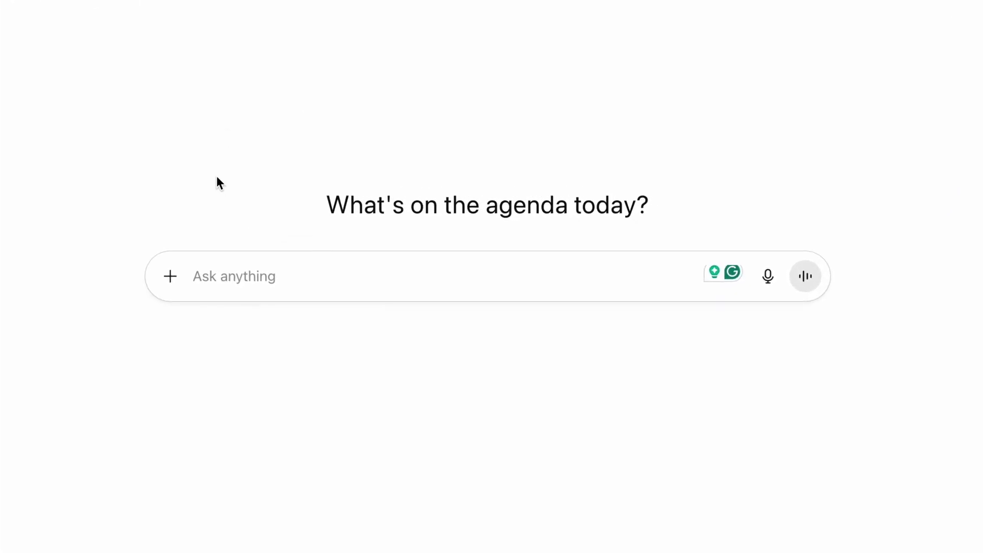
Enable the Canvas tool for the new chat prompt
{"action": "left_click", "coordinate": [174, 285]}
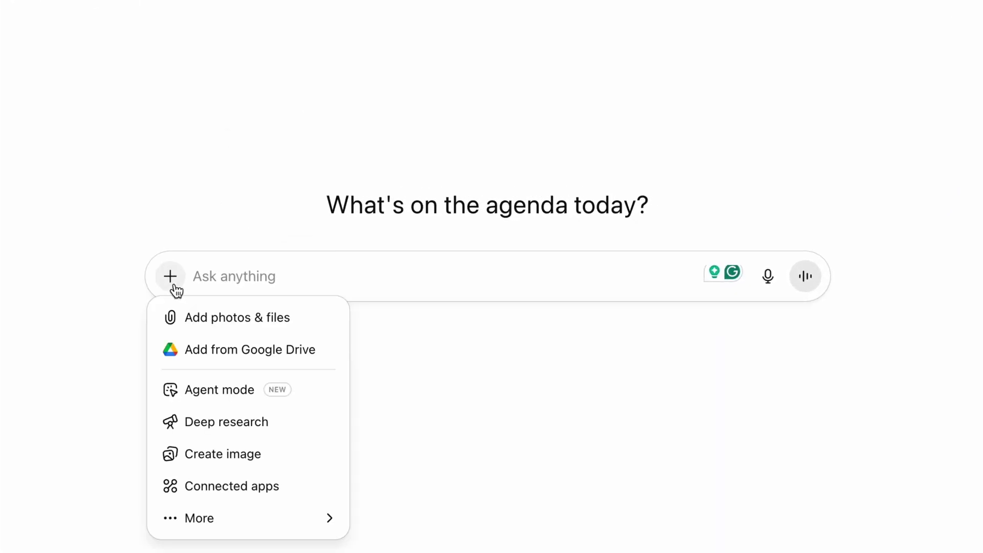
{"action": "mouse_move", "coordinate": [201, 527]}
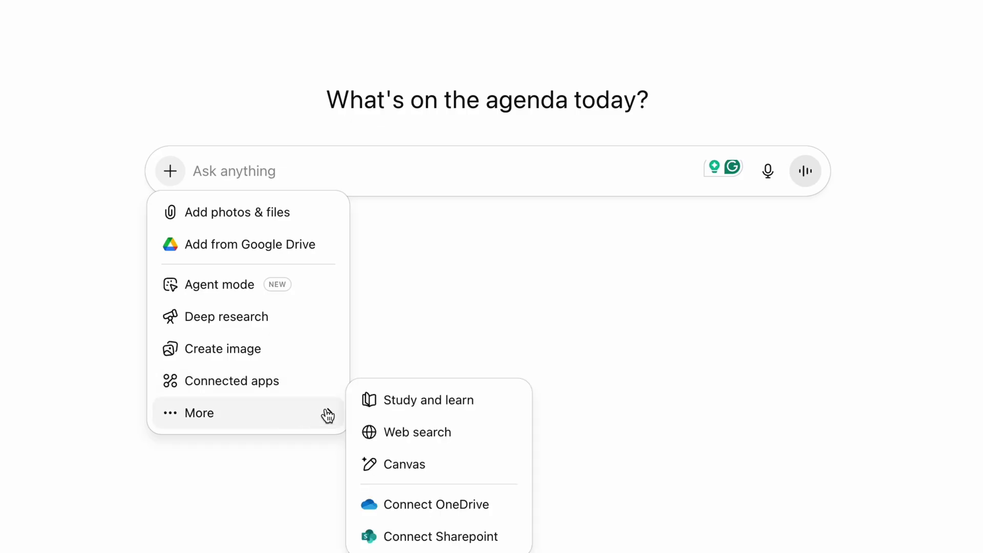
{"action": "left_click", "coordinate": [409, 463]}
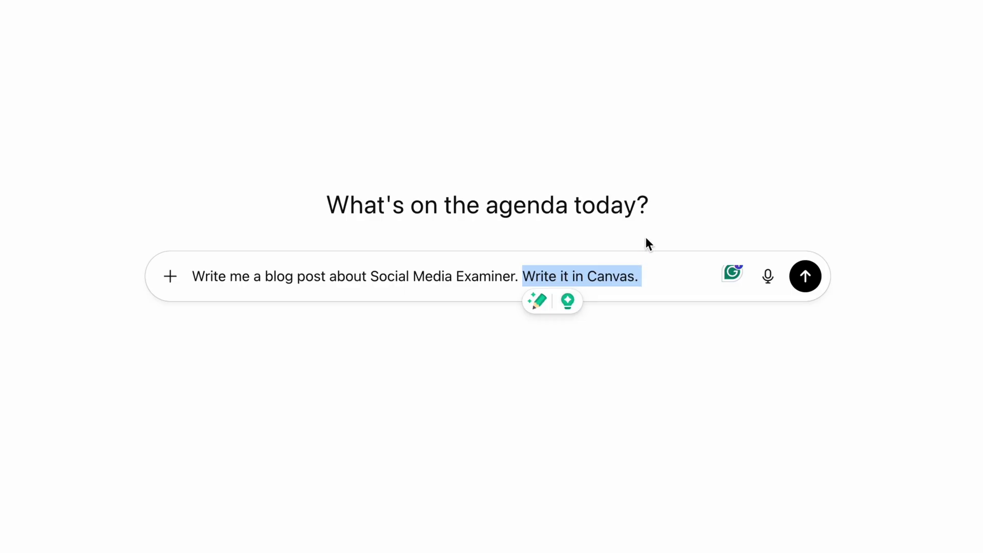
Submit the prompt "Write me a blog post about Social Media Examiner. Write it in Canvas." and close the resulting document
{"action": "left_click", "coordinate": [805, 276]}
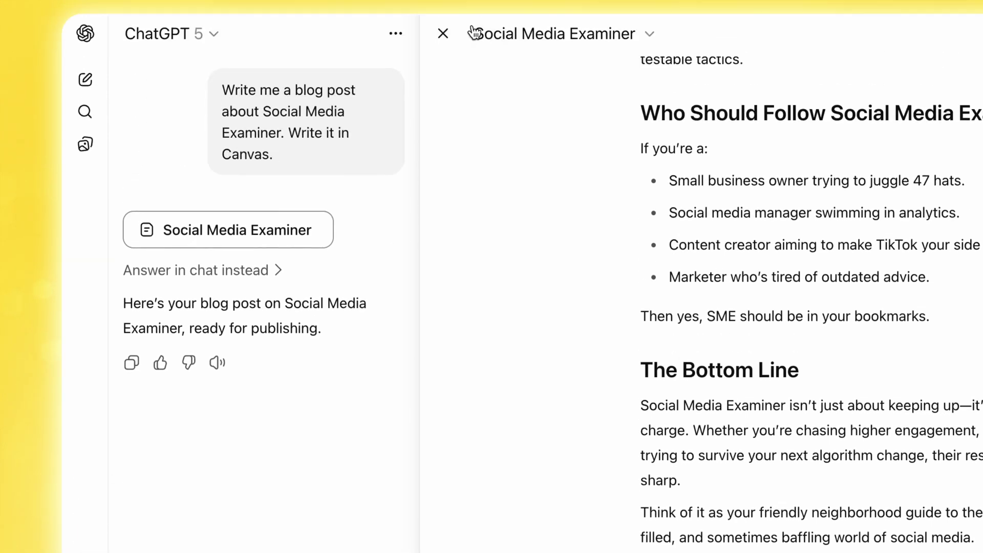
{"action": "left_click", "coordinate": [443, 70]}
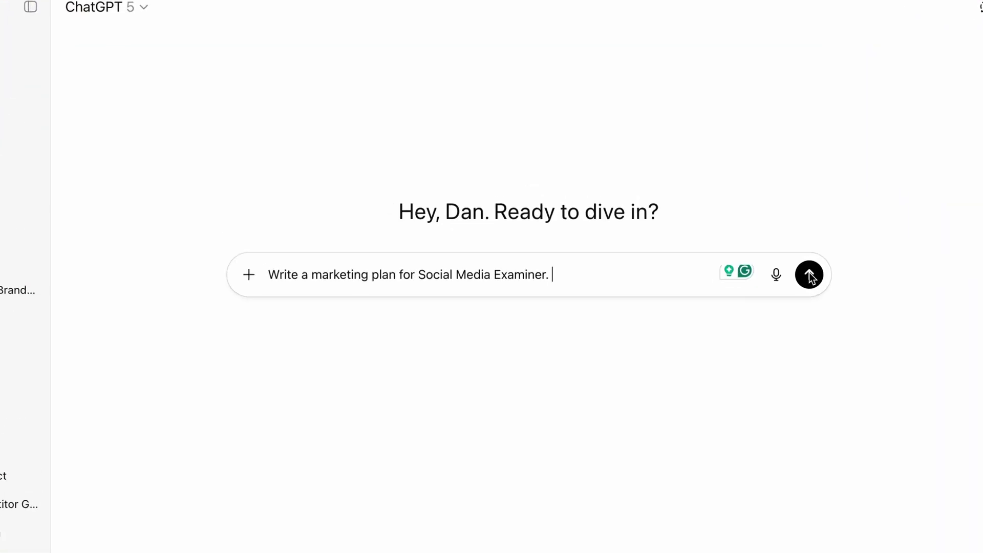
Request a marketing plan for Social Media Examiner, including "Ask me questions to better understand the context you need to write it", and read the reply
{"action": "left_click", "coordinate": [804, 279]}
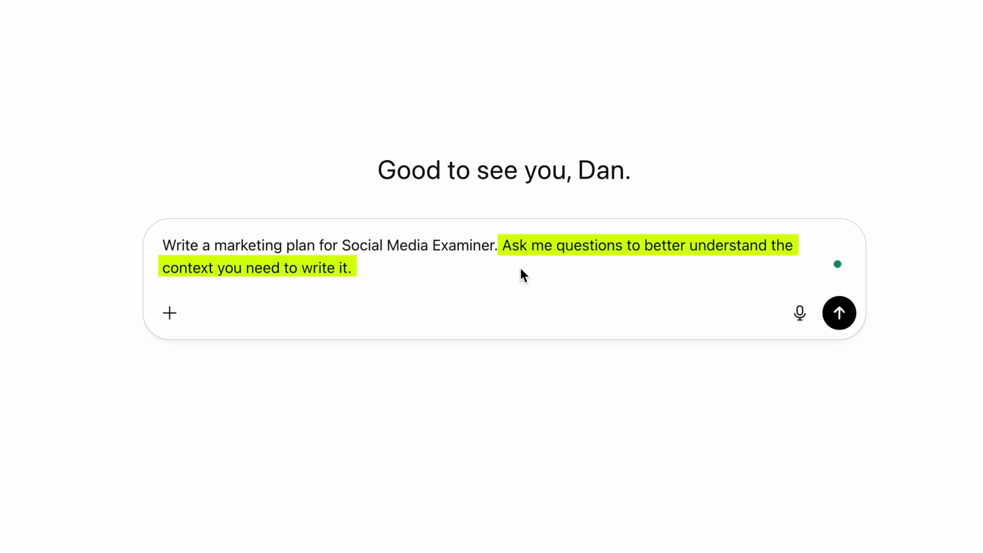
{"action": "key", "text": "Return"}
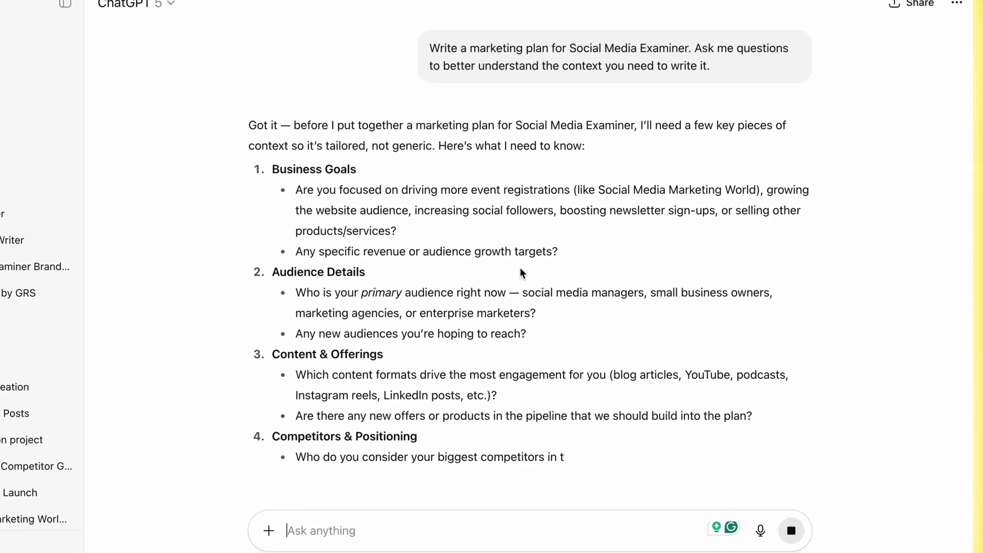
{"action": "scroll", "coordinate": [302, 313], "scroll_direction": "down", "scroll_amount": 3}
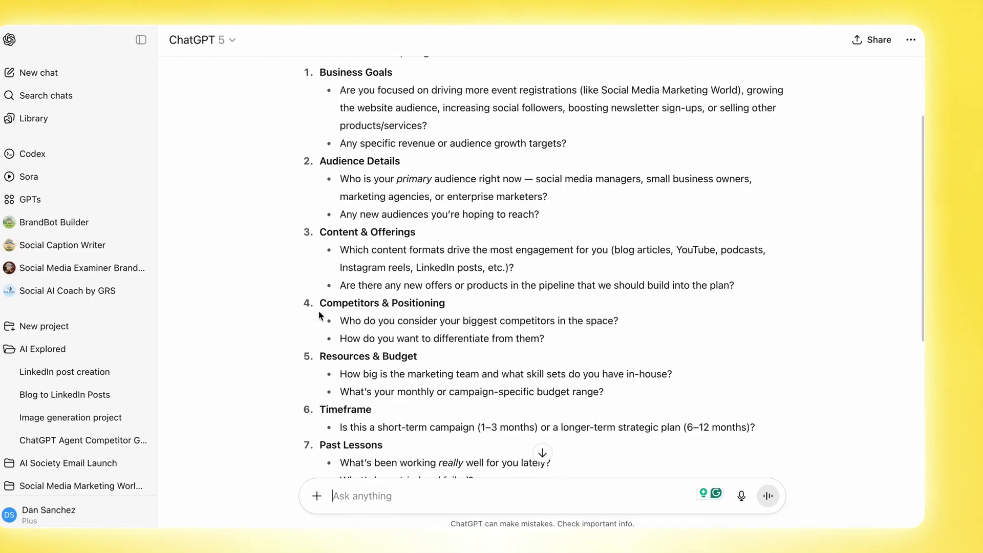
{"action": "scroll", "coordinate": [330, 313], "scroll_direction": "down", "scroll_amount": 5}
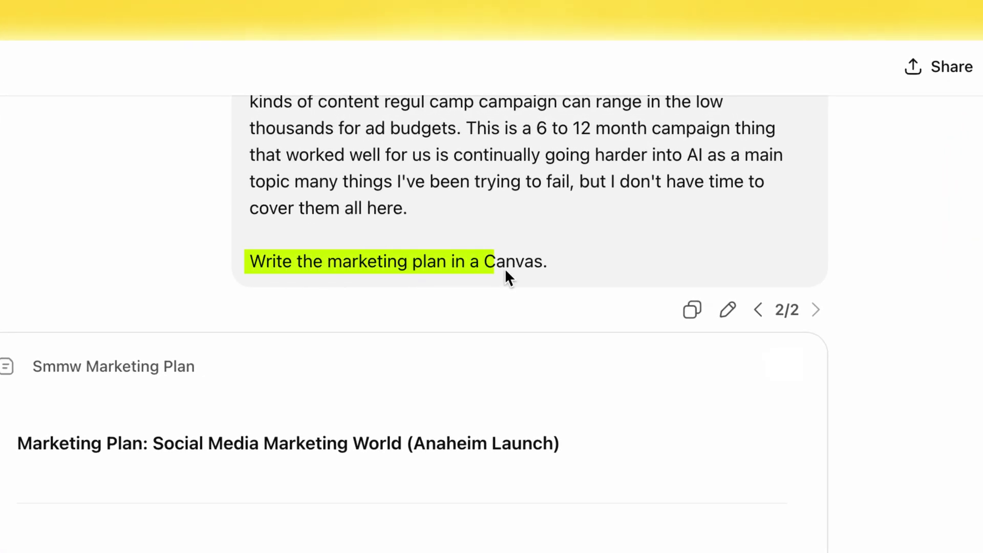
Delete the engagement rates, email conversion and podcast-to-registration bullets from the KPIs in the Smmw Marketing Plan canvas
{"action": "scroll", "coordinate": [359, 425], "scroll_direction": "down", "scroll_amount": 1}
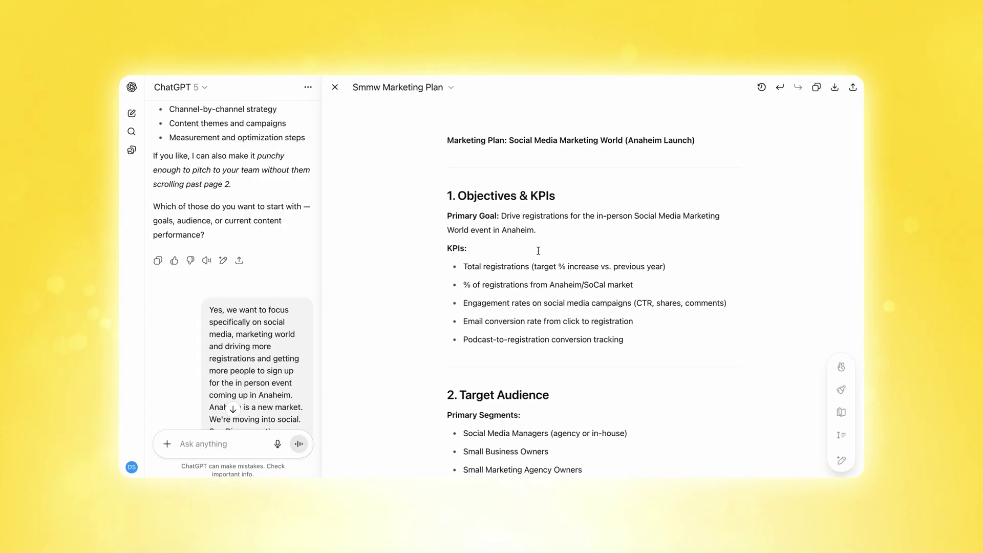
{"action": "scroll", "coordinate": [538, 250], "scroll_direction": "down", "scroll_amount": 5}
{"action": "scroll", "coordinate": [537, 250], "scroll_direction": "up", "scroll_amount": 5}
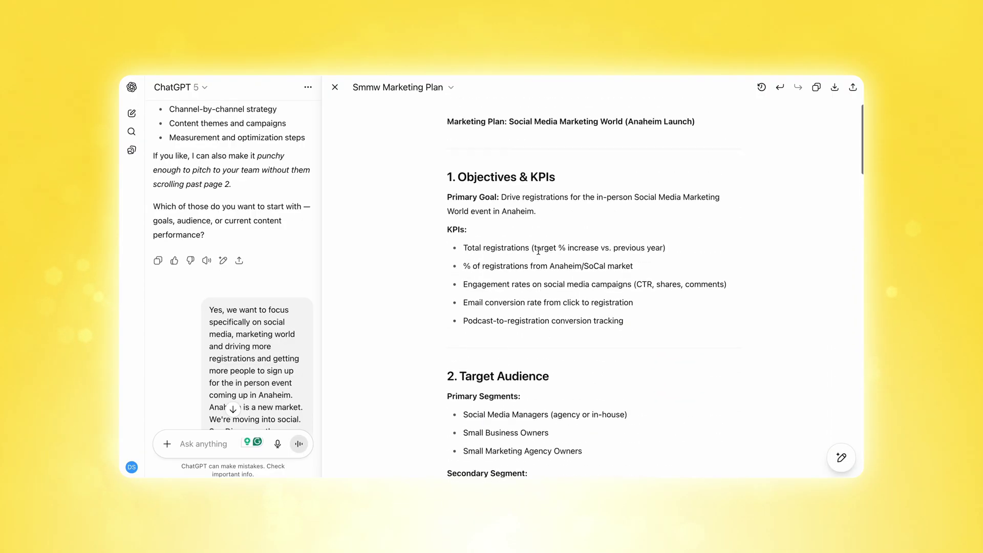
{"action": "left_click_drag", "start_coordinate": [463, 302], "coordinate": [624, 340]}
{"action": "key", "text": "BackSpace"}
{"action": "scroll", "coordinate": [521, 272], "scroll_direction": "down", "scroll_amount": 1}
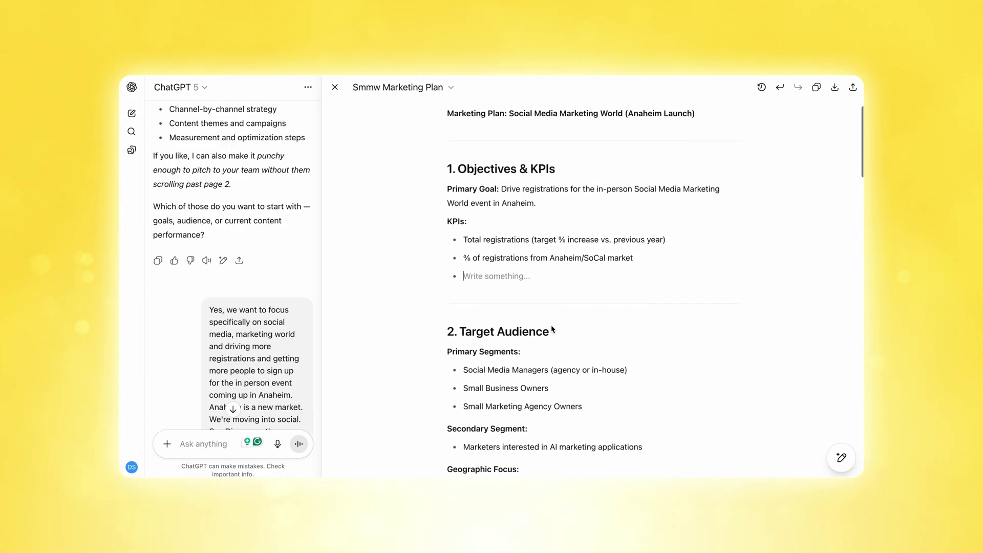
Select the four Core Messages under Positioning & Messaging and ask ChatGPT for fresh positioning statements for the Social Media Marketing World conference
{"action": "left_click_drag", "start_coordinate": [395, 443], "coordinate": [244, 233]}
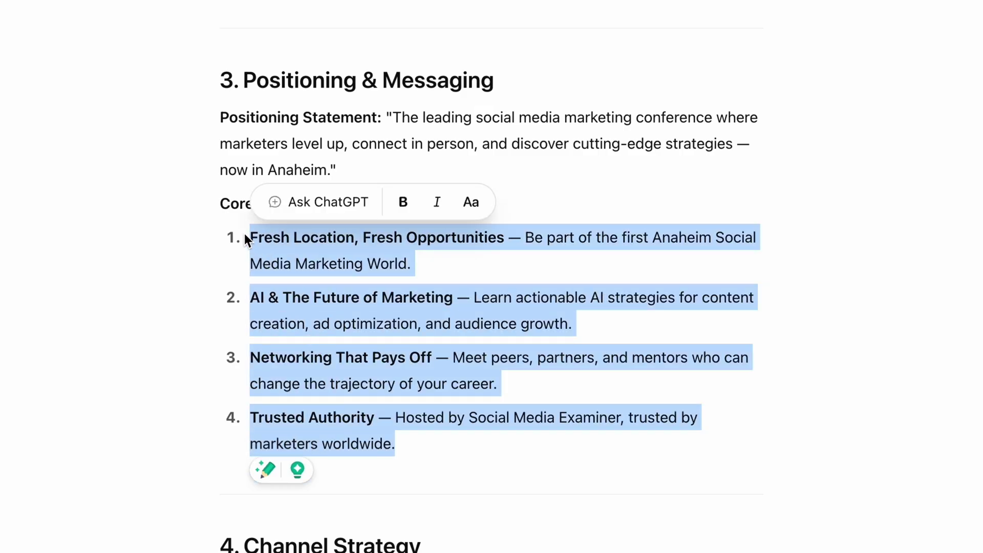
{"action": "left_click", "coordinate": [324, 208]}
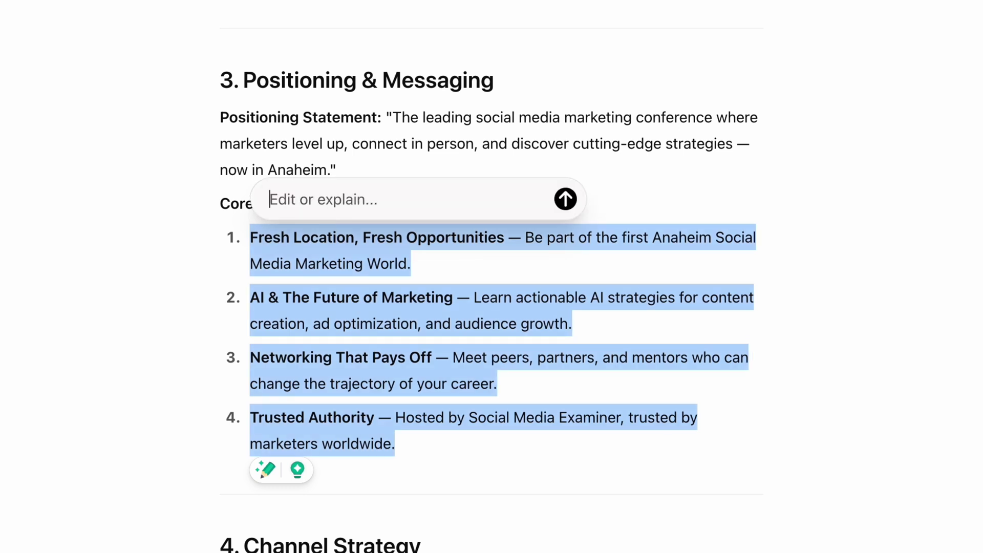
{"action": "key", "text": "fn"}
{"action": "key", "text": "fn"}
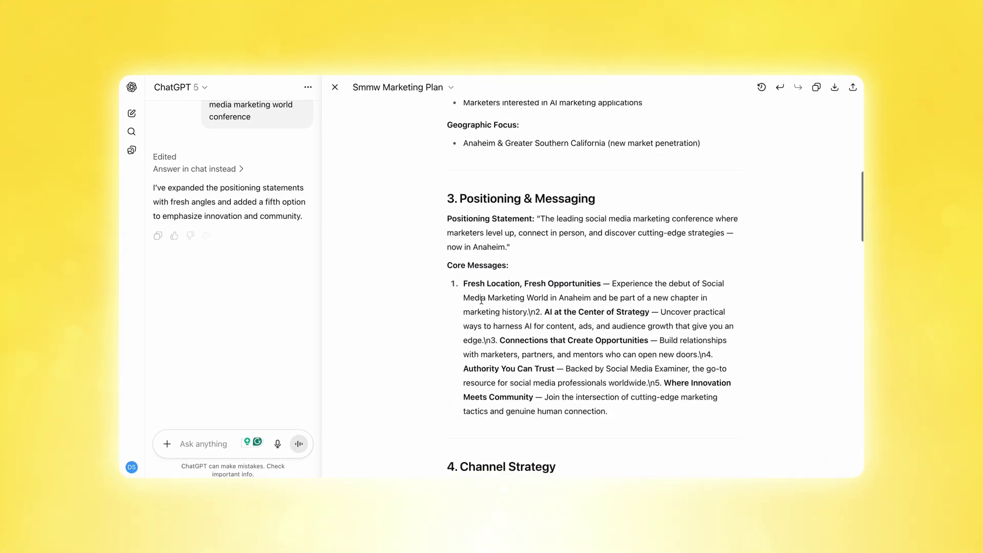
{"action": "scroll", "coordinate": [481, 303], "scroll_direction": "down", "scroll_amount": 3}
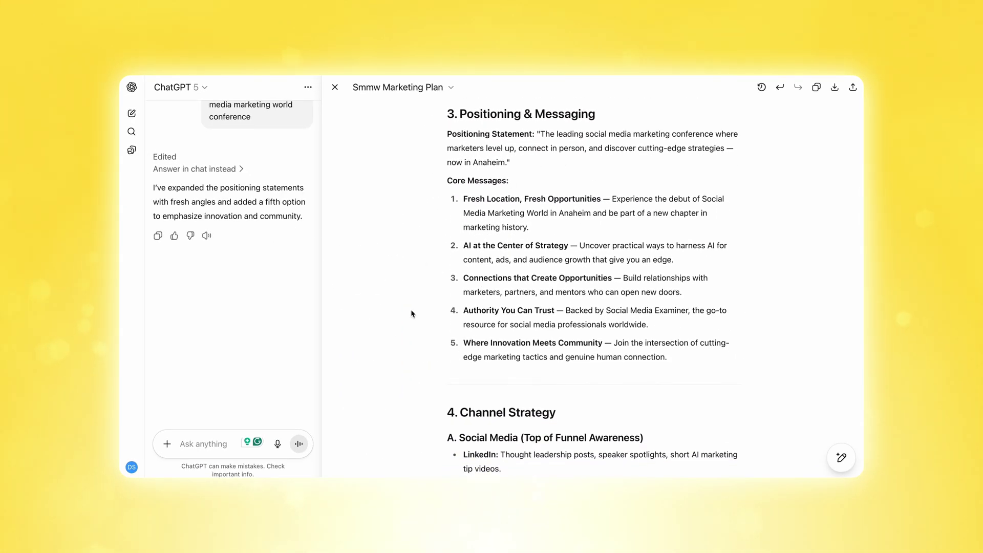
Add emojis in place of words in the plan's Core Messages, and undo that edit
{"action": "scroll", "coordinate": [564, 201], "scroll_direction": "down", "scroll_amount": 5}
{"action": "mouse_move", "coordinate": [835, 460]}
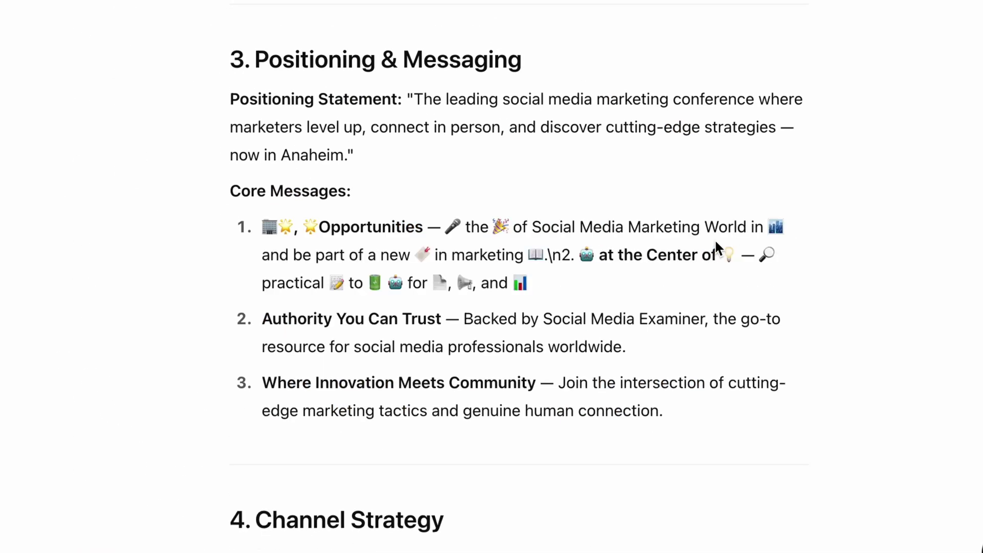
{"action": "scroll", "coordinate": [714, 239], "scroll_direction": "down", "scroll_amount": 3}
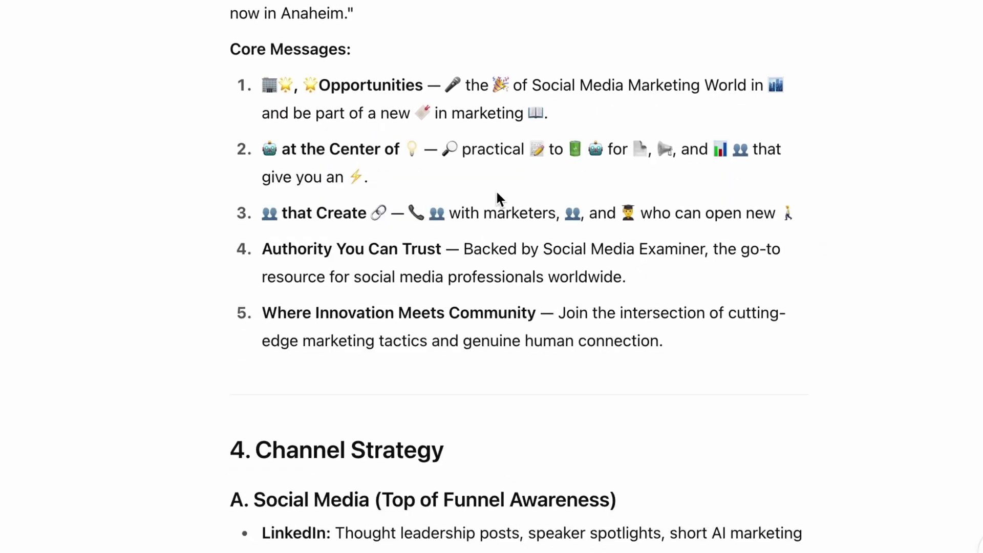
{"action": "scroll", "coordinate": [722, 337], "scroll_direction": "up", "scroll_amount": 1}
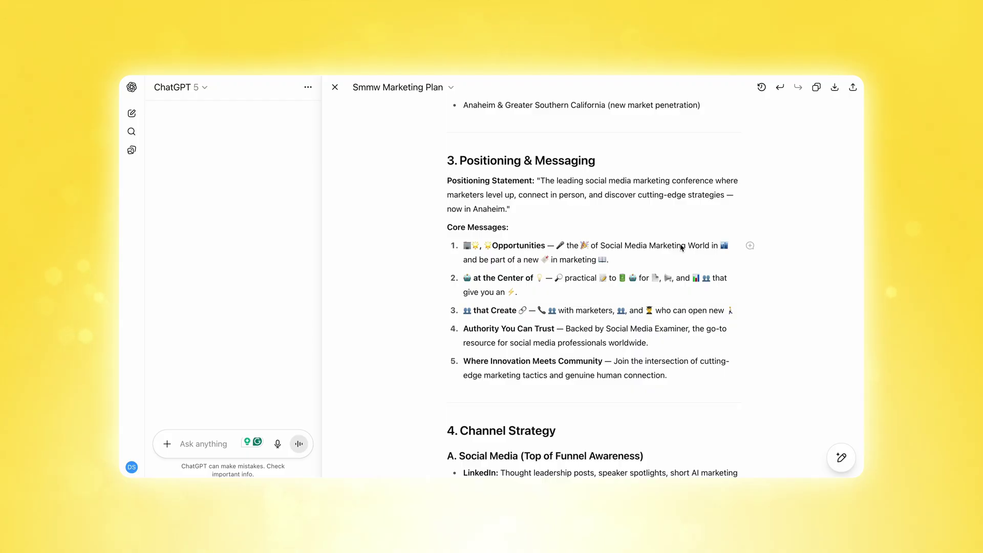
{"action": "left_click", "coordinate": [780, 89]}
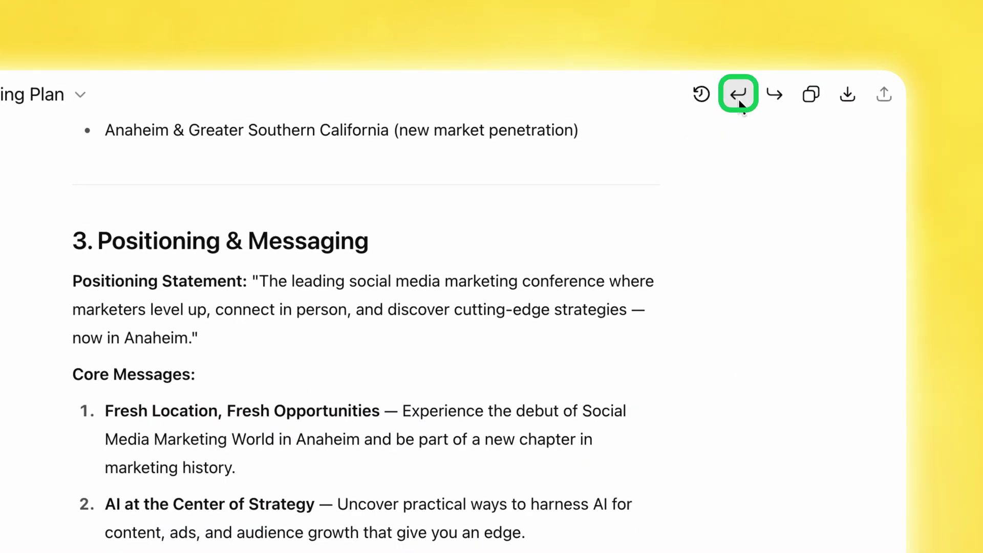
Show the changes in this version of the marketing plan and review the edits to the Core Messages
{"action": "left_click", "coordinate": [701, 93]}
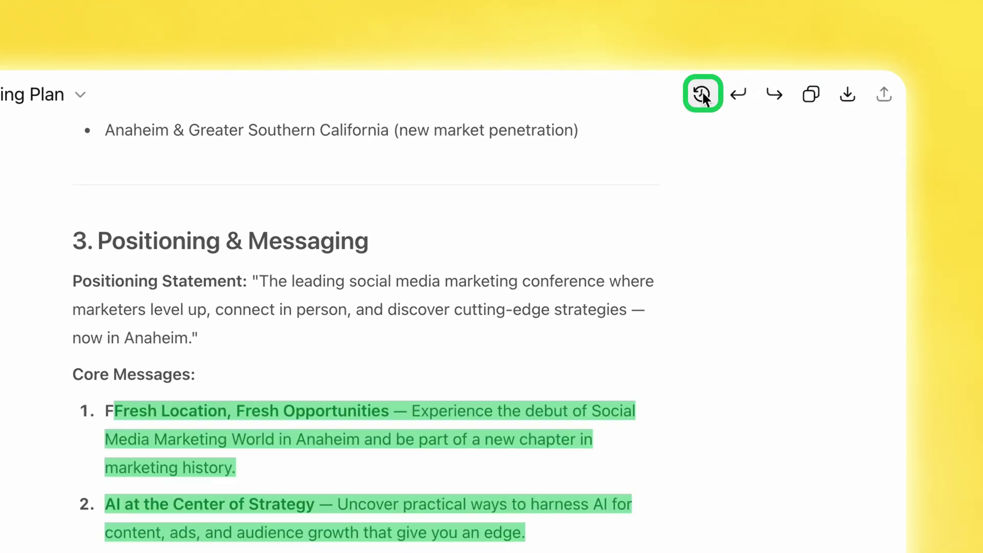
{"action": "scroll", "coordinate": [565, 388], "scroll_direction": "down", "scroll_amount": 3}
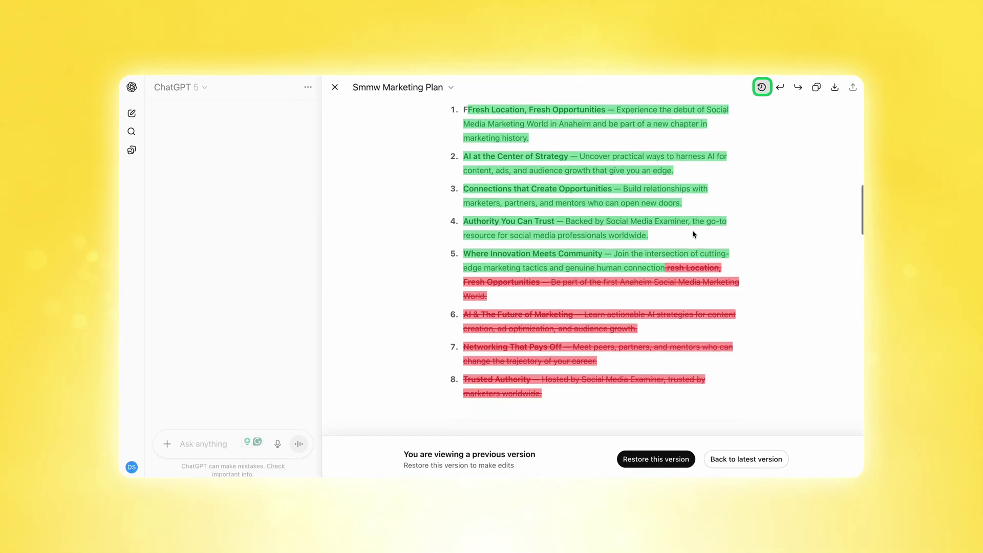
{"action": "scroll", "coordinate": [693, 235], "scroll_direction": "down", "scroll_amount": 5}
{"action": "scroll", "coordinate": [693, 234], "scroll_direction": "up", "scroll_amount": 8}
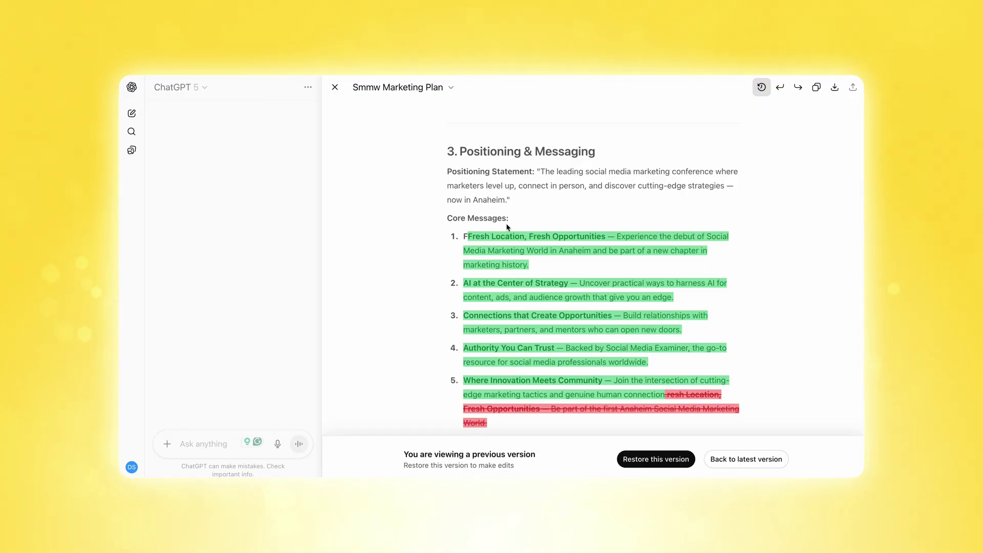
Close the marketing plan canvas, look through its edits in the chat history, and reopen the canvas
{"action": "left_click", "coordinate": [336, 94]}
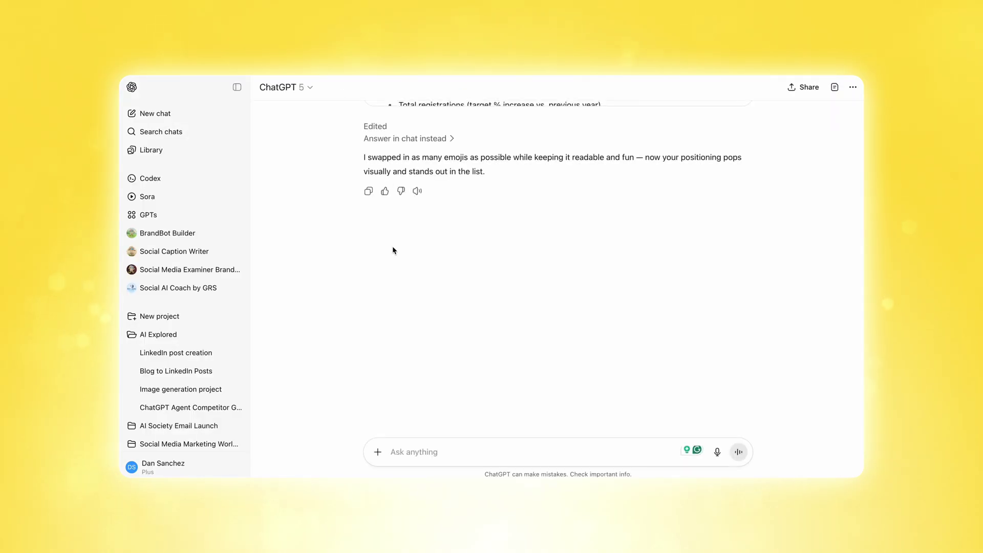
{"action": "scroll", "coordinate": [323, 228], "scroll_direction": "up", "scroll_amount": 5}
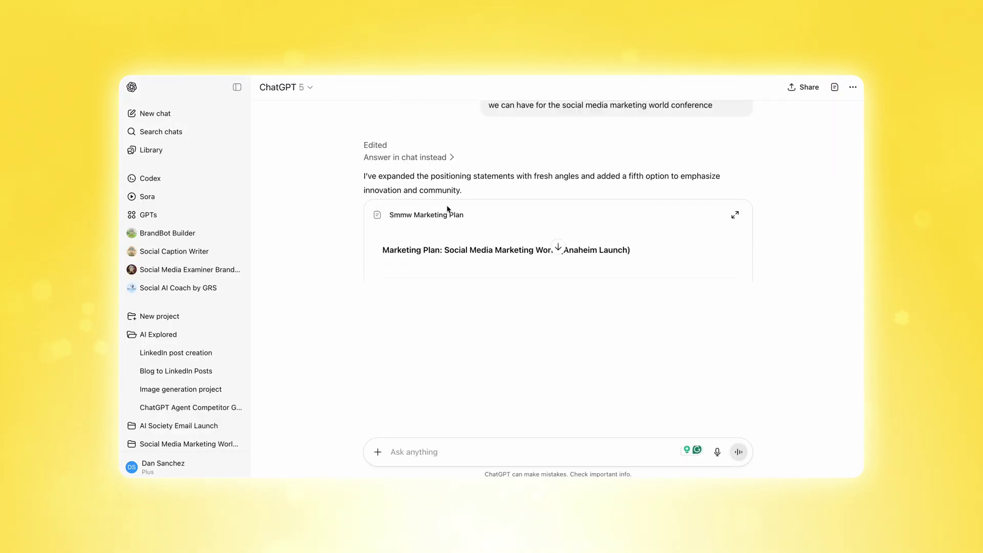
{"action": "scroll", "coordinate": [446, 208], "scroll_direction": "down", "scroll_amount": 4}
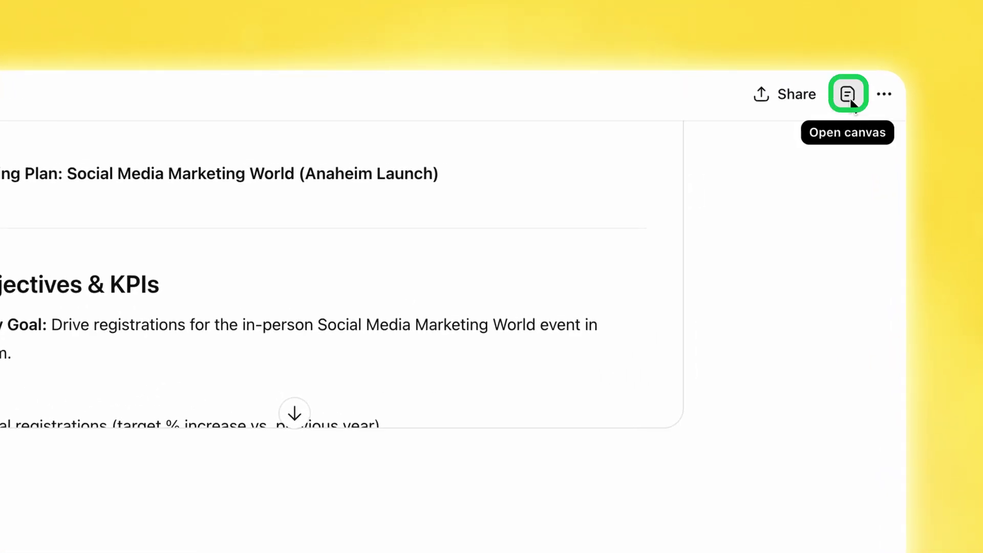
{"action": "left_click", "coordinate": [847, 94]}
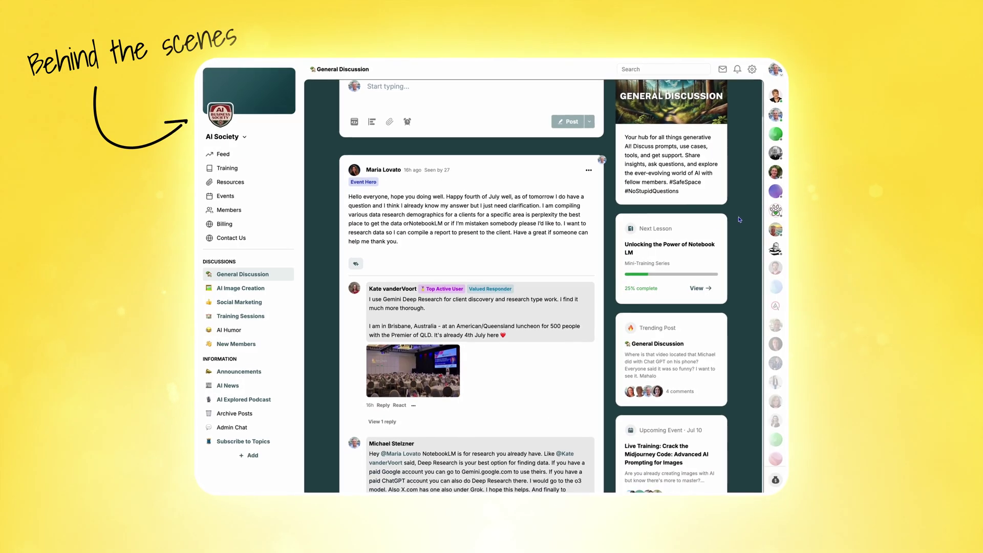
{"action": "scroll", "coordinate": [740, 219], "scroll_direction": "down", "scroll_amount": 5}
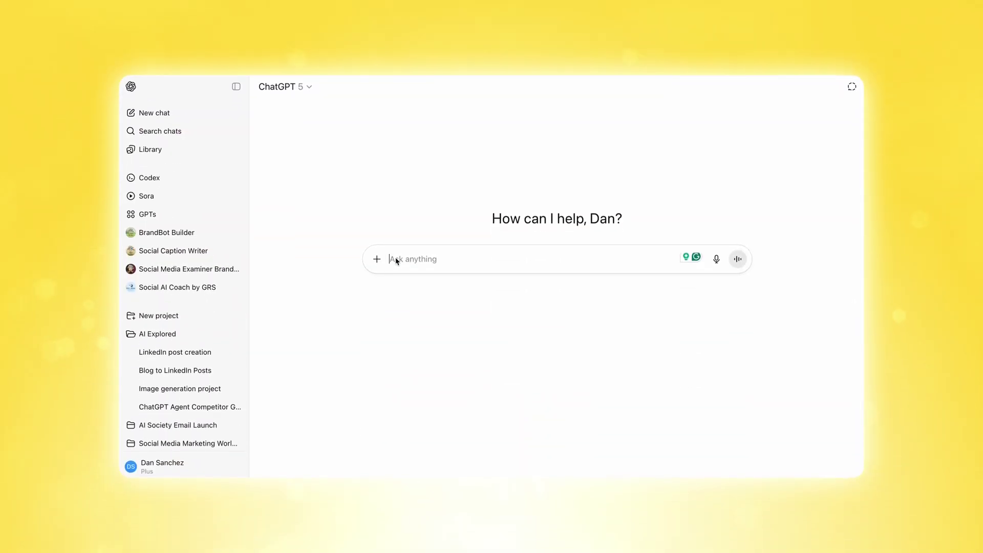
{"action": "left_click", "coordinate": [378, 258]}
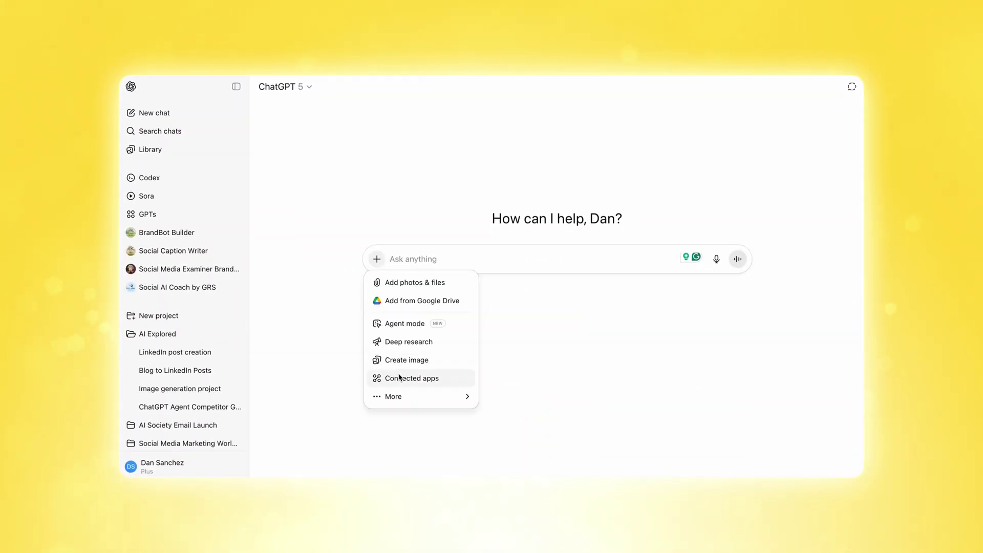
{"action": "mouse_move", "coordinate": [390, 402]}
{"action": "left_click", "coordinate": [520, 424]}
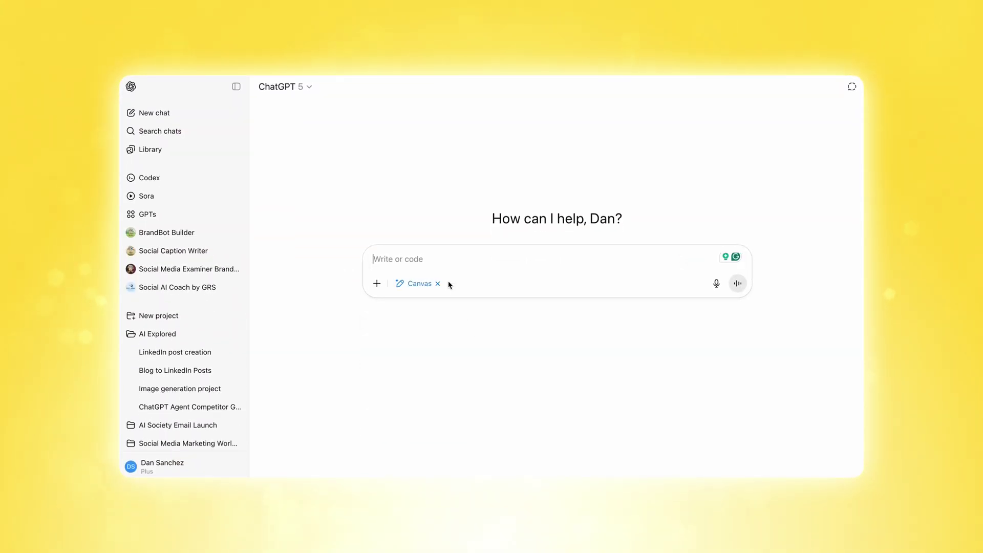
{"action": "type", "text": "Take the blog post found here https://www.socialmediaexaminer.com/emotional-targeting-a-proven-path-to-more-leads-and-sales/ and turn it into three different LinkedIn posts. Make sure to use short and choppy sentences, use a direct and authoritative tone, and do not use any emojis. Write one post that is long and clear, a second post that is short and concise, and a third post that is a spicy hot take based on the blog content."}
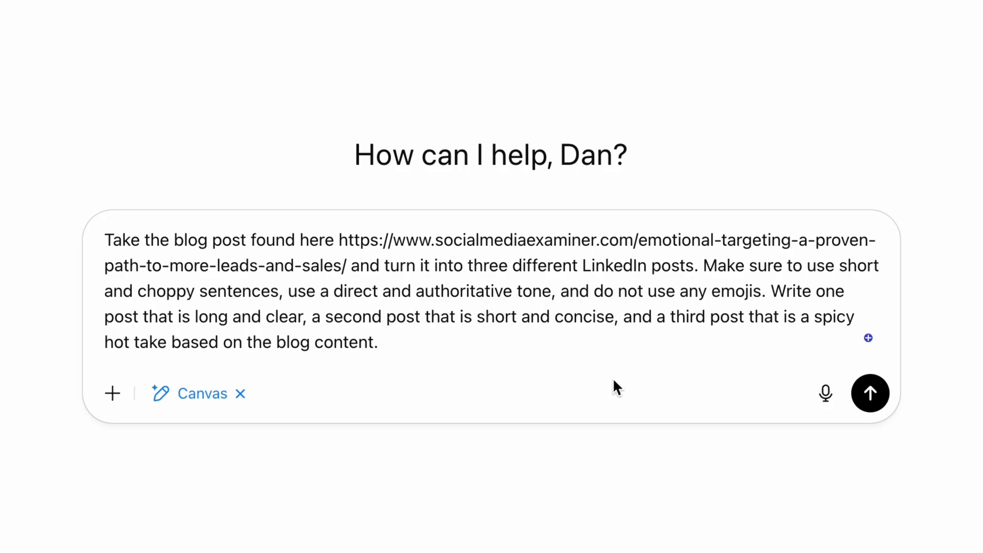
{"action": "left_click", "coordinate": [885, 396]}
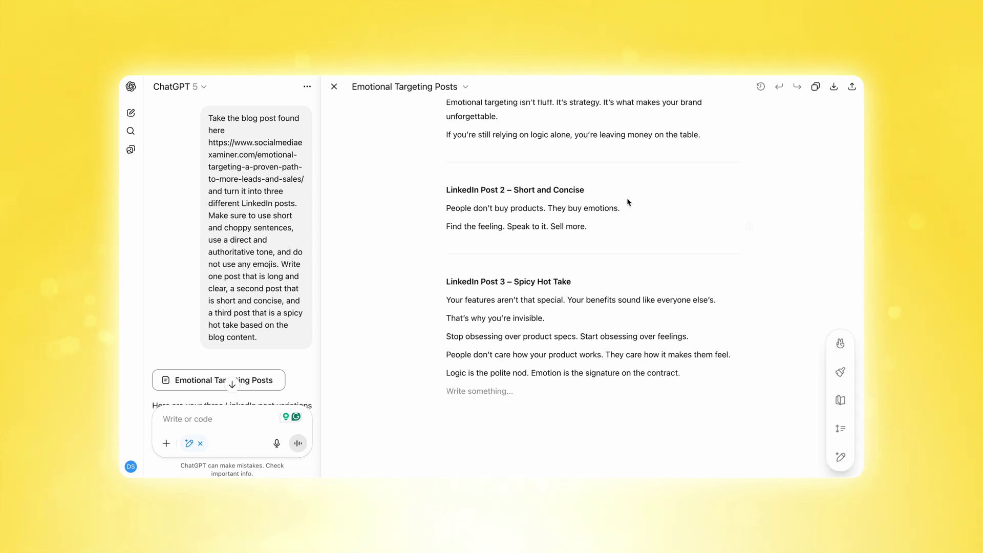
Check the Spicy Hot Take post's text, close the Emotional Targeting Posts canvas and review its preview in the chat
{"action": "left_click_drag", "start_coordinate": [520, 379], "coordinate": [446, 300]}
{"action": "left_click", "coordinate": [551, 319]}
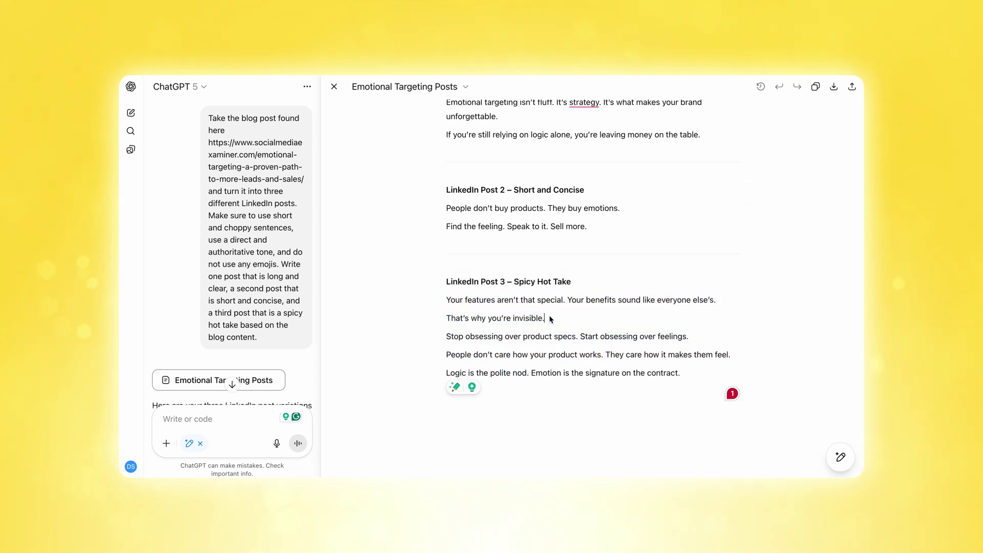
{"action": "left_click", "coordinate": [335, 87]}
{"action": "scroll", "coordinate": [326, 317], "scroll_direction": "down", "scroll_amount": 2}
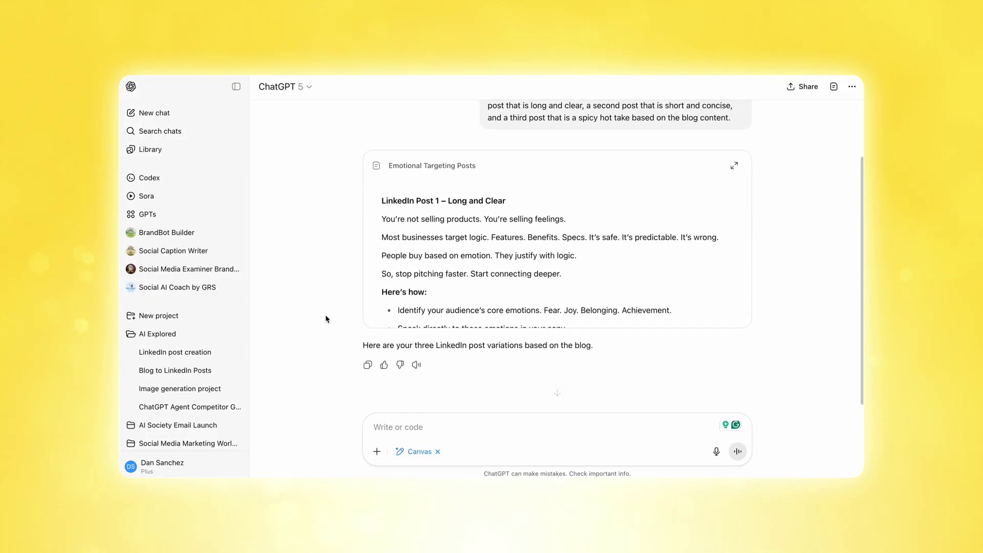
{"action": "scroll", "coordinate": [325, 318], "scroll_direction": "down", "scroll_amount": 1}
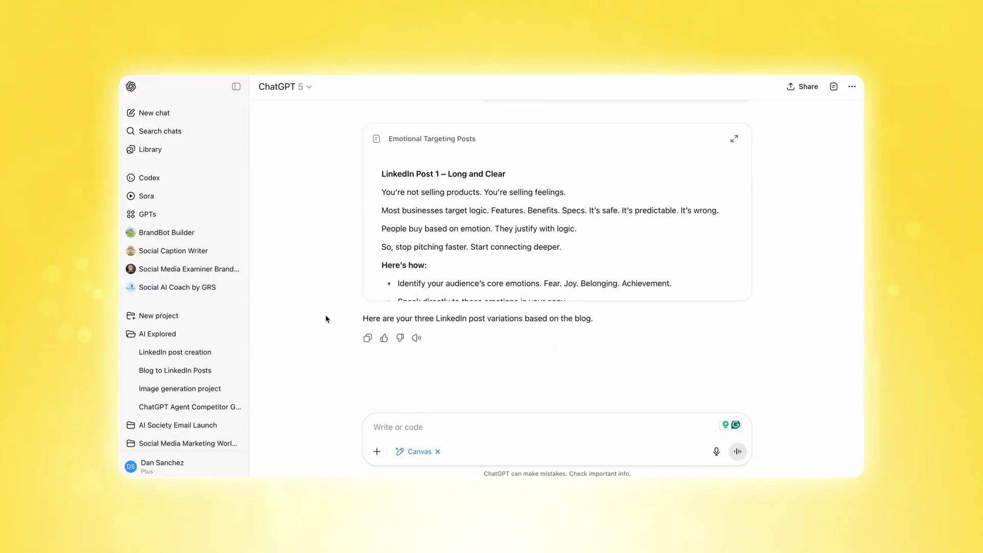
With Canvas enabled, send the request "Turn this blog post now into a thread on X." and close the resulting thread canvas
{"action": "type", "text": "Turn this blog post now into a thread on X."}
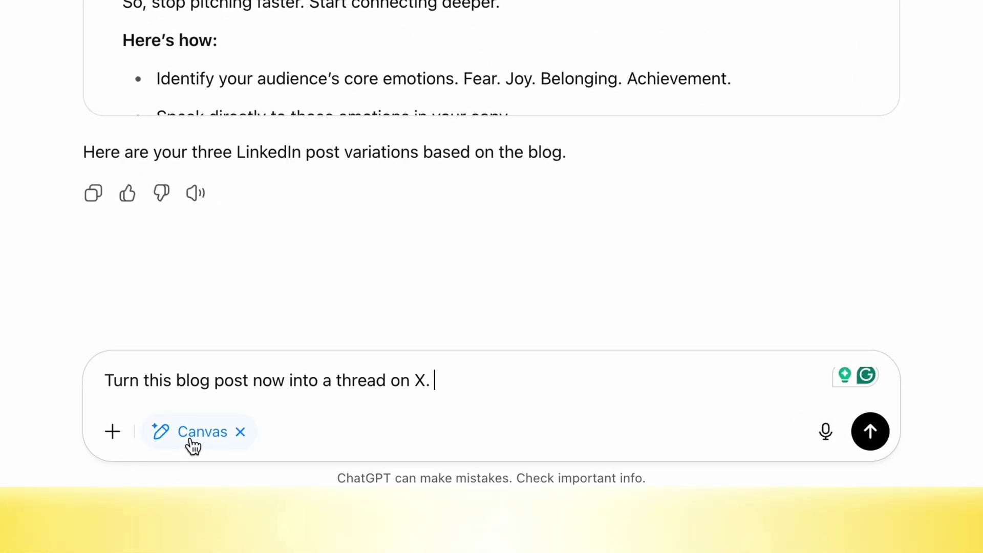
{"action": "left_click", "coordinate": [878, 439]}
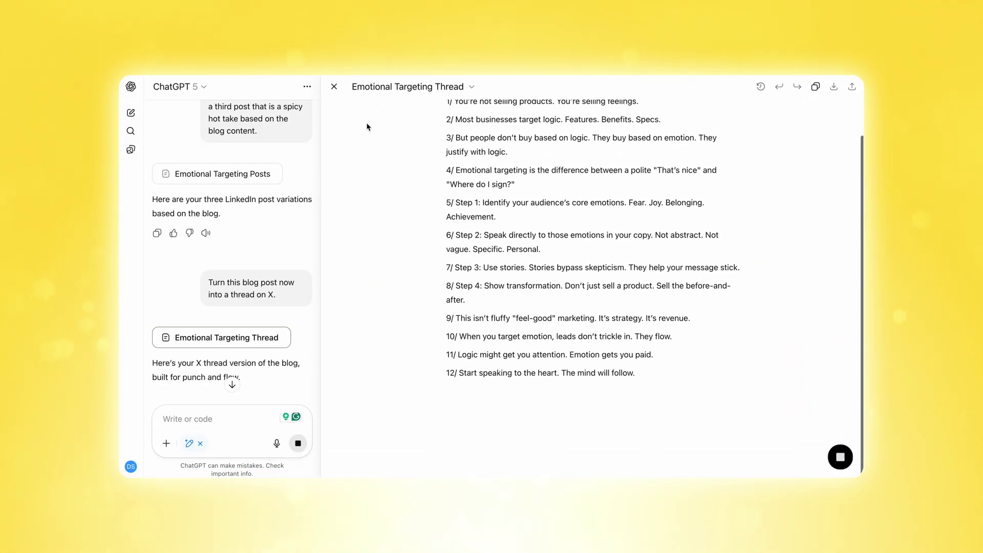
{"action": "left_click", "coordinate": [333, 87]}
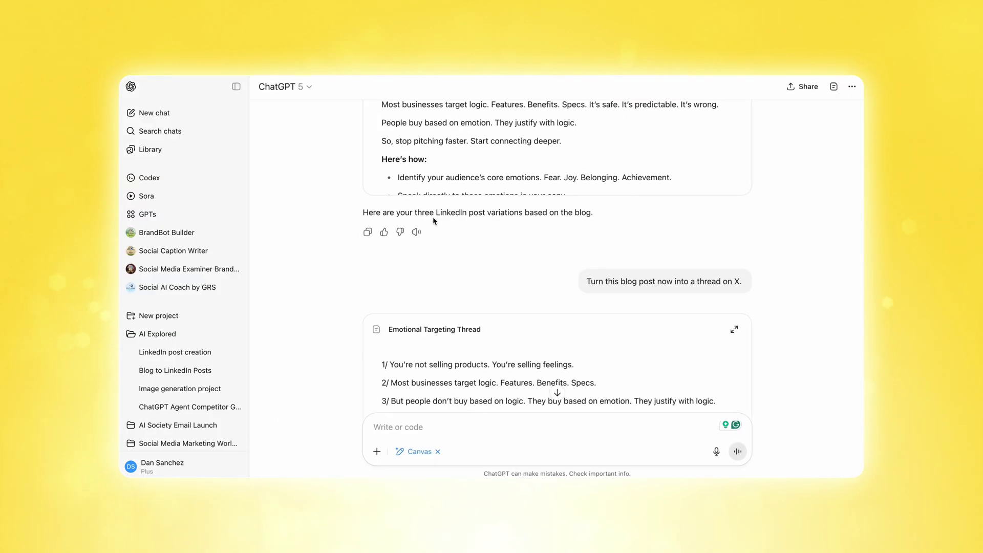
Check the list of canvases in this chat, close it and return to the Emotional Targeting Thread preview
{"action": "scroll", "coordinate": [331, 283], "scroll_direction": "up", "scroll_amount": 3}
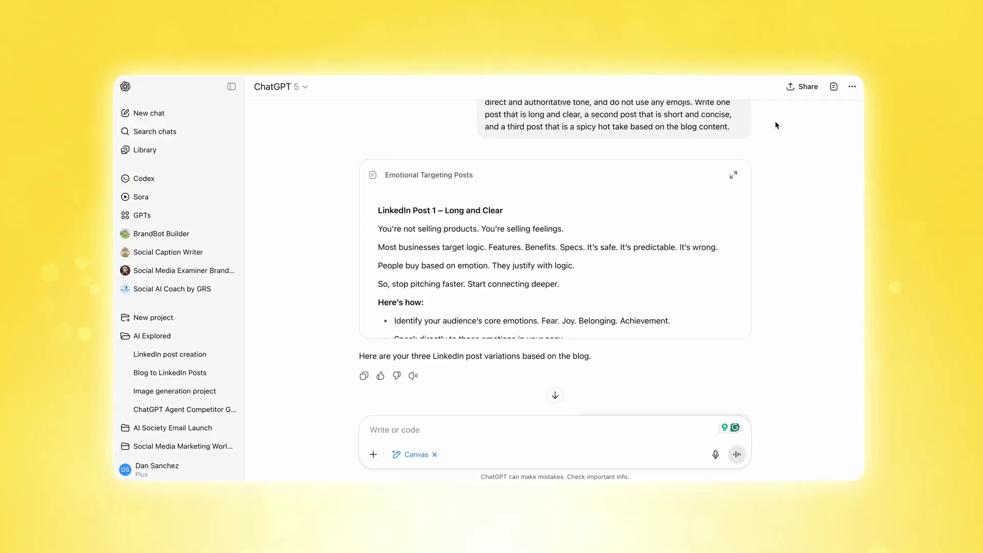
{"action": "left_click", "coordinate": [834, 86]}
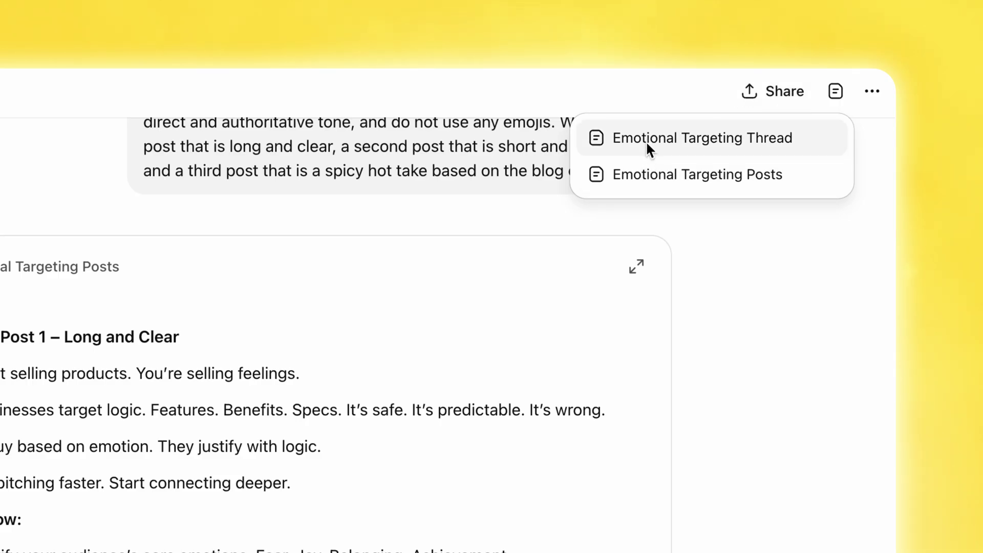
{"action": "left_click", "coordinate": [760, 312]}
{"action": "scroll", "coordinate": [787, 223], "scroll_direction": "down", "scroll_amount": 10}
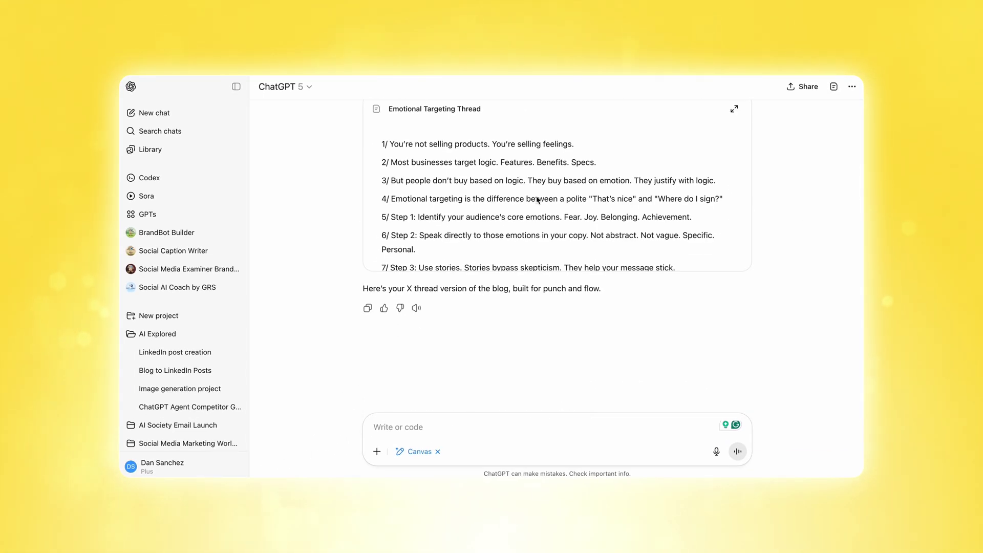
Send the request "Now create a podcast episode outline based on this blog post.", check the outline's closing sections and close its canvas
{"action": "left_click", "coordinate": [630, 428]}
{"action": "type", "text": "Now create a podcast episode outline based on this blog post."}
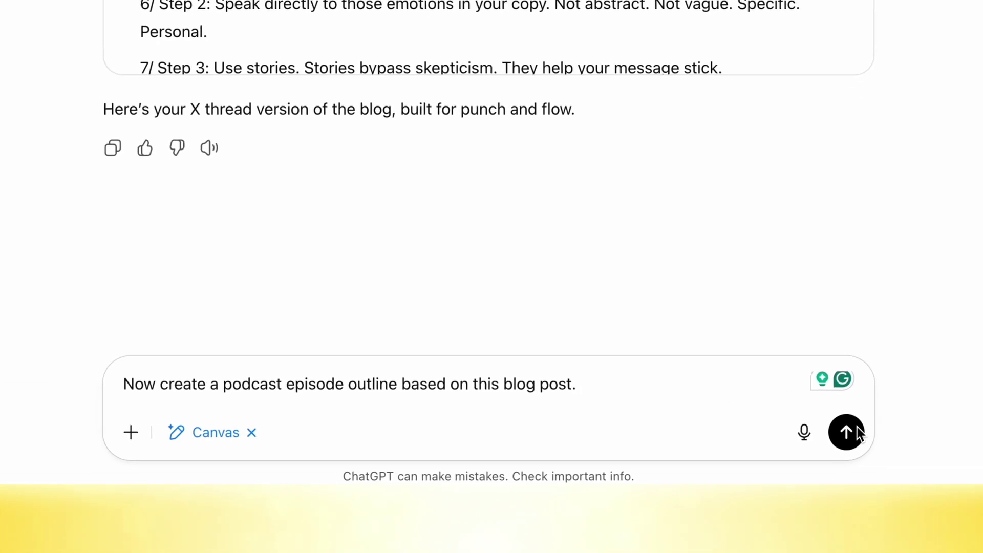
{"action": "left_click", "coordinate": [855, 429]}
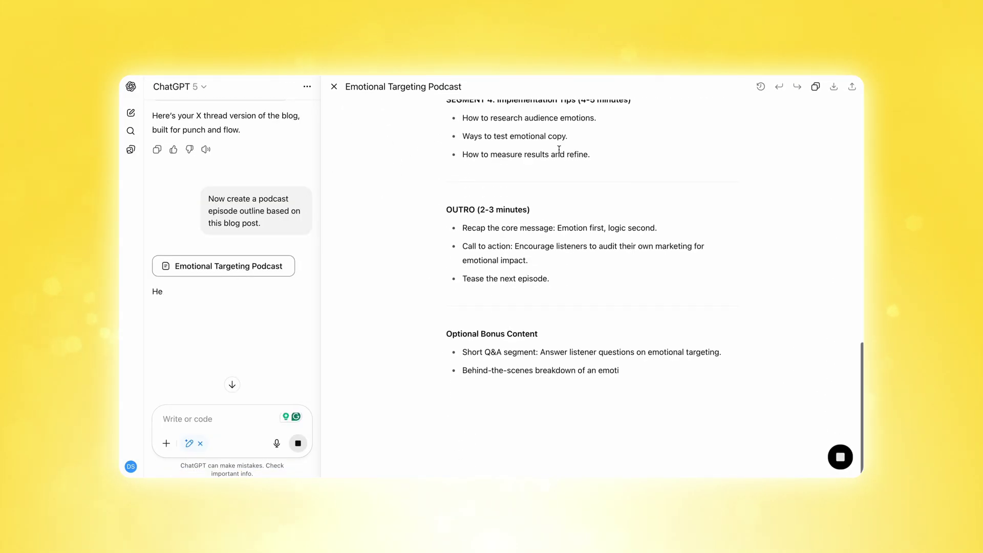
{"action": "scroll", "coordinate": [379, 119], "scroll_direction": "up", "scroll_amount": 2}
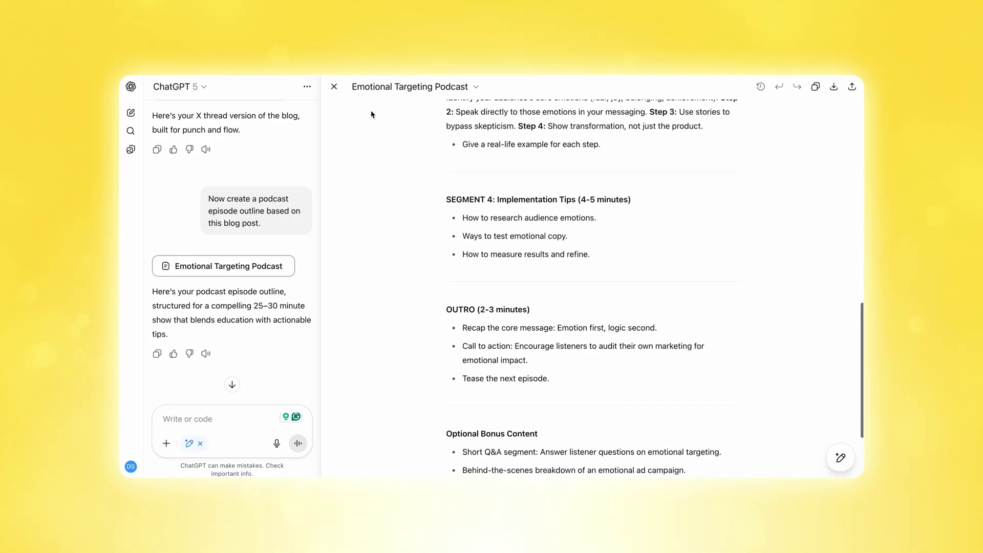
{"action": "left_click", "coordinate": [334, 87]}
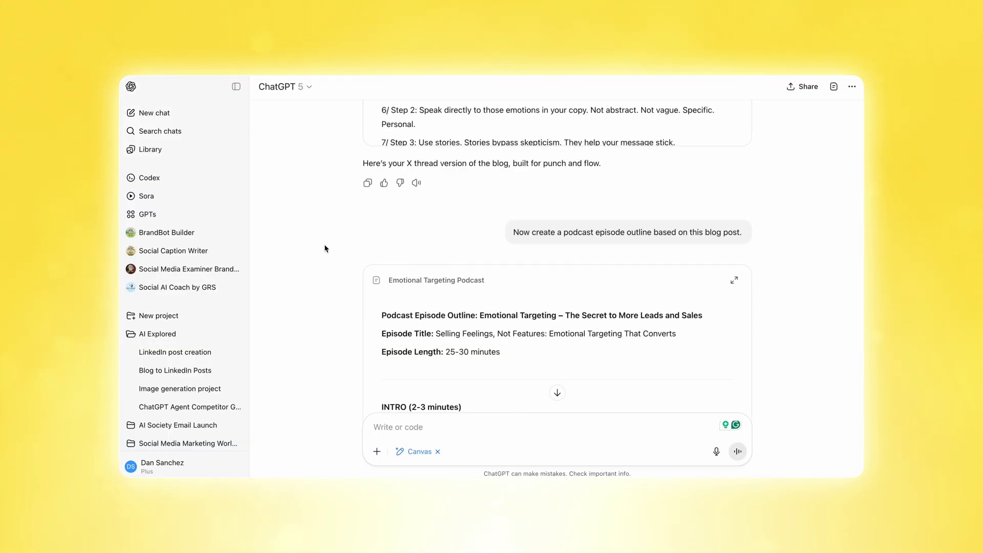
Look back through the chat's canvas previews for the LinkedIn posts, X thread and podcast outline
{"action": "scroll", "coordinate": [324, 249], "scroll_direction": "up", "scroll_amount": 10}
{"action": "scroll", "coordinate": [325, 249], "scroll_direction": "down", "scroll_amount": 10}
{"action": "scroll", "coordinate": [325, 248], "scroll_direction": "up", "scroll_amount": 7}
{"action": "scroll", "coordinate": [324, 249], "scroll_direction": "up", "scroll_amount": 8}
{"action": "scroll", "coordinate": [324, 249], "scroll_direction": "down", "scroll_amount": 5}
{"action": "scroll", "coordinate": [324, 248], "scroll_direction": "down", "scroll_amount": 10}
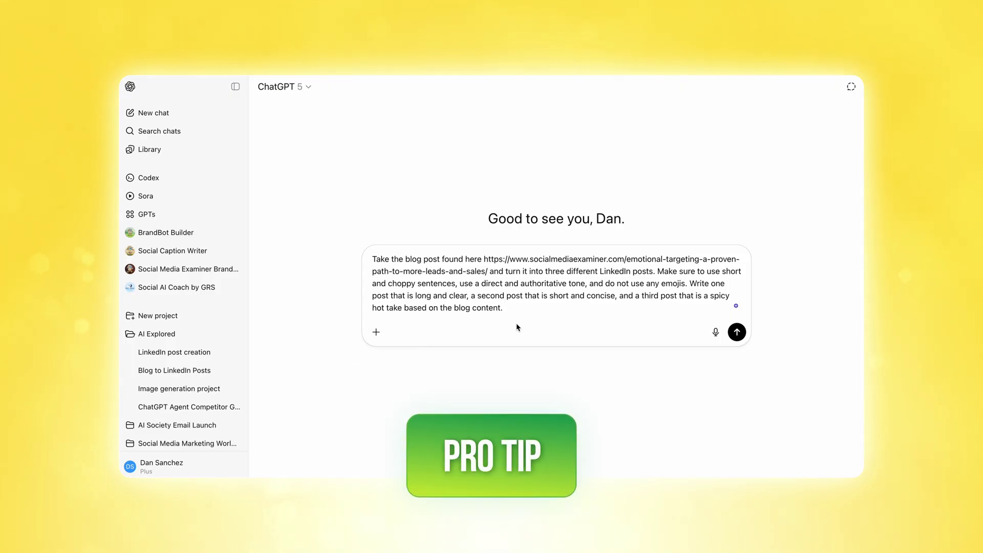
Submit the three-LinkedIn-post prompt in the new chat without Canvas, convert the finished response into an editable canvas and look through it
{"action": "left_click", "coordinate": [729, 336]}
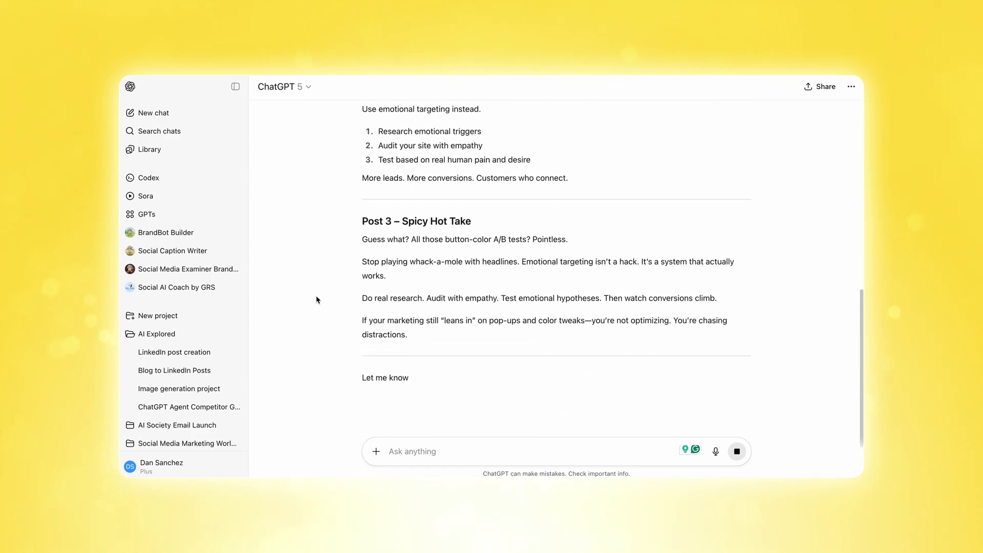
{"action": "scroll", "coordinate": [316, 300], "scroll_direction": "down", "scroll_amount": 2}
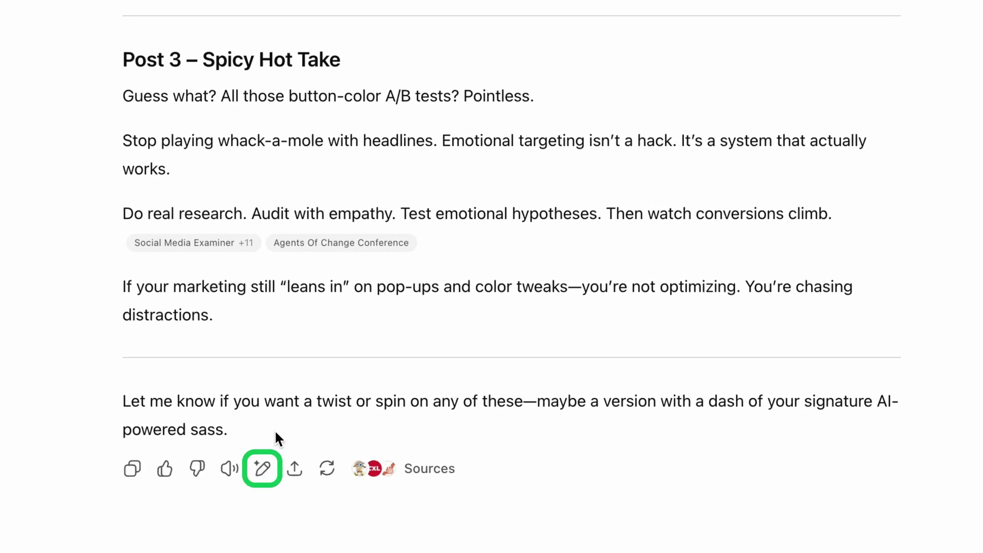
{"action": "left_click", "coordinate": [260, 467]}
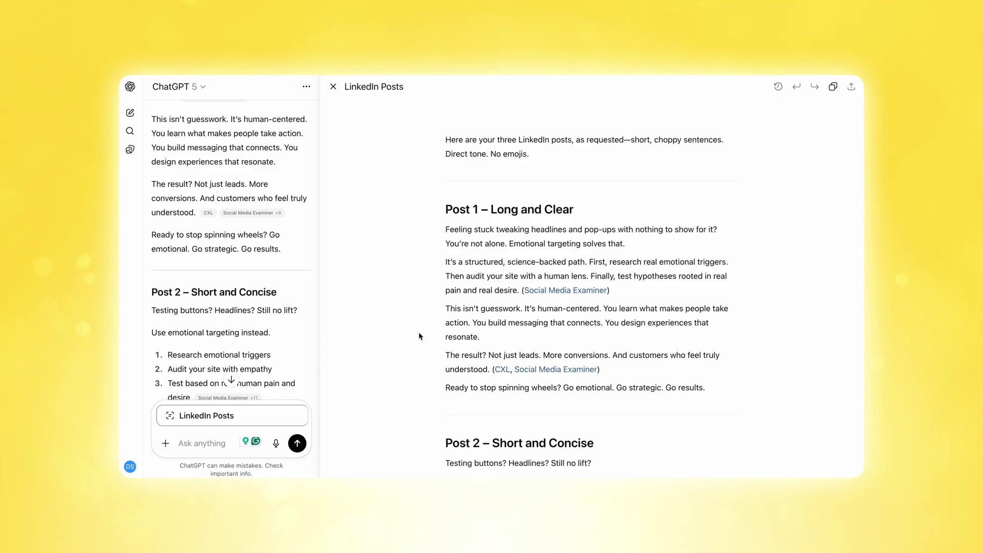
{"action": "scroll", "coordinate": [418, 337], "scroll_direction": "down", "scroll_amount": 10}
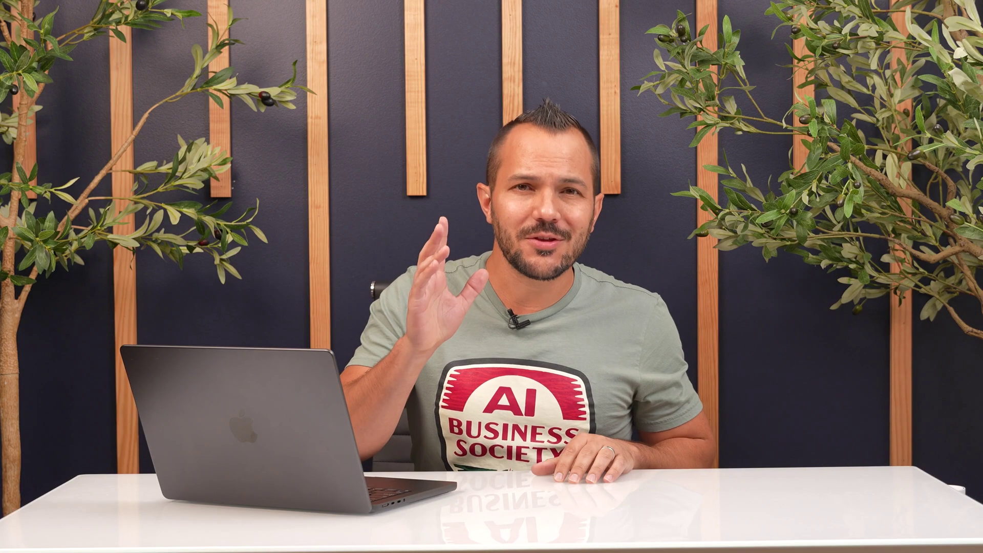
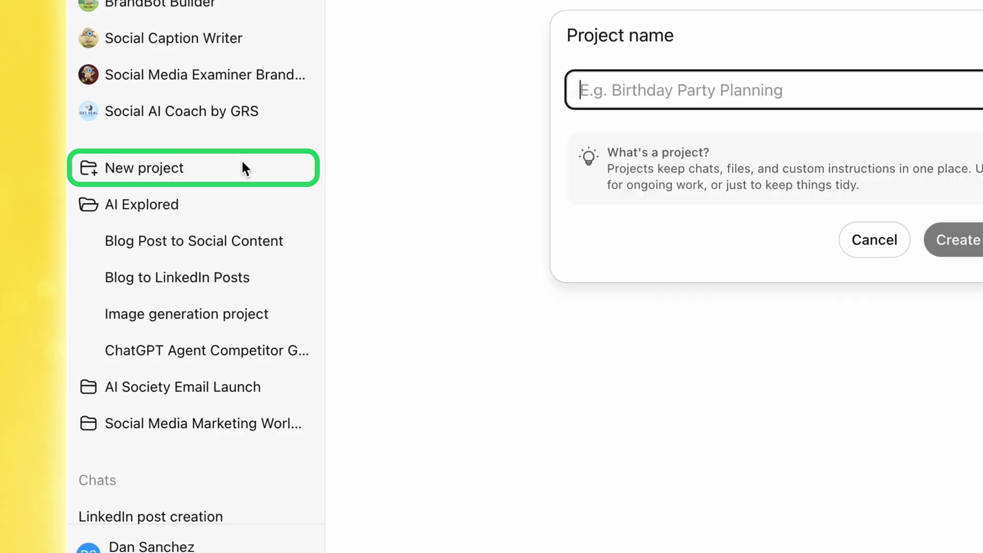
Create a new project named Social Media Content
{"action": "left_click", "coordinate": [177, 168]}
{"action": "type", "text": "Social Media Content"}
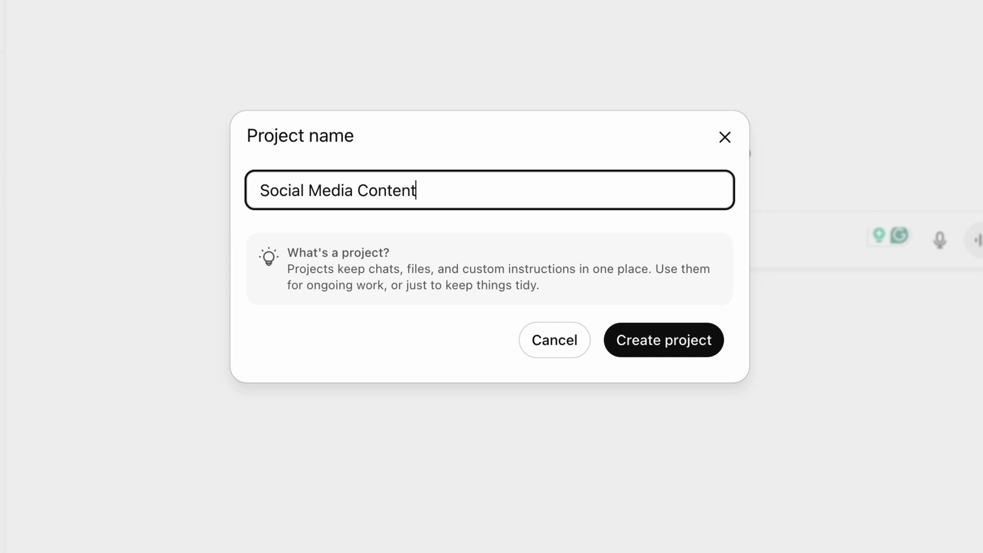
{"action": "key", "text": "Return"}
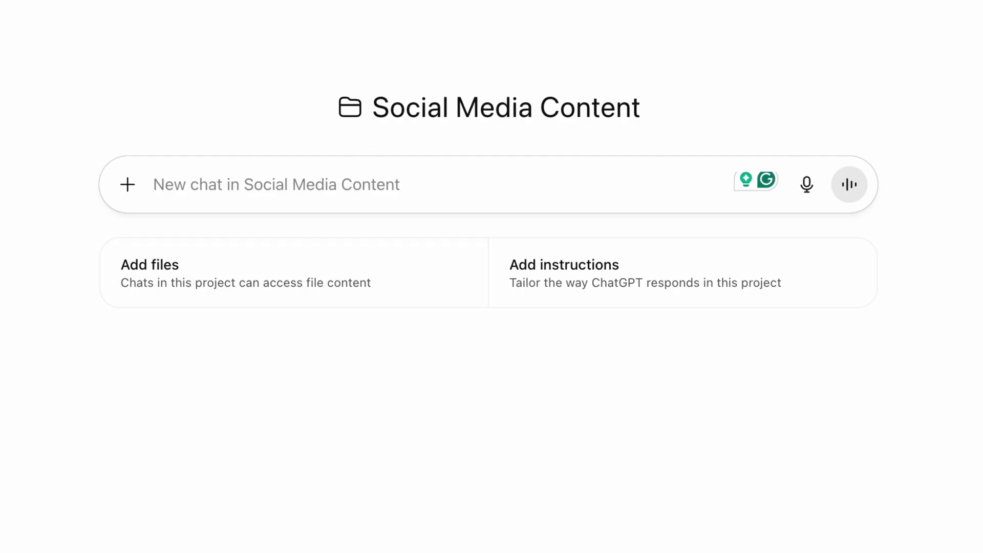
Open the Blog Post to Social Content chat in the AI Explored project and review its LinkedIn posts and X thread edits
{"action": "scroll", "coordinate": [693, 93], "scroll_direction": "down", "scroll_amount": 2}
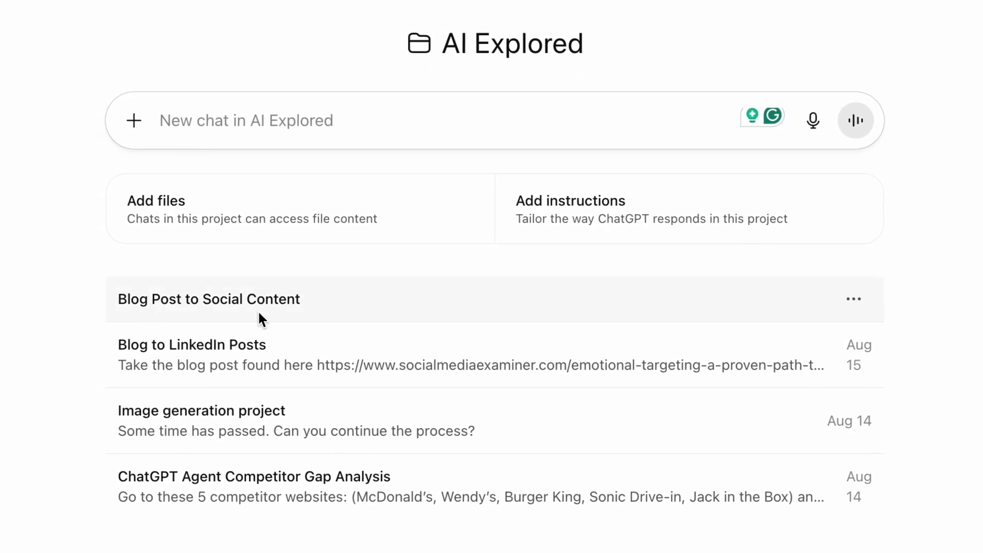
{"action": "left_click", "coordinate": [434, 310]}
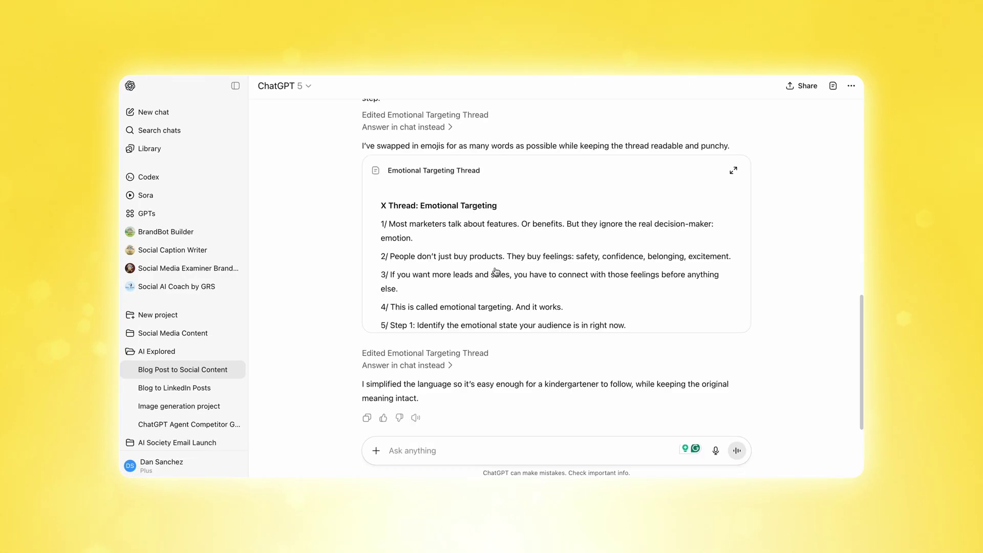
{"action": "scroll", "coordinate": [328, 240], "scroll_direction": "up", "scroll_amount": 5}
{"action": "scroll", "coordinate": [328, 240], "scroll_direction": "up", "scroll_amount": 6}
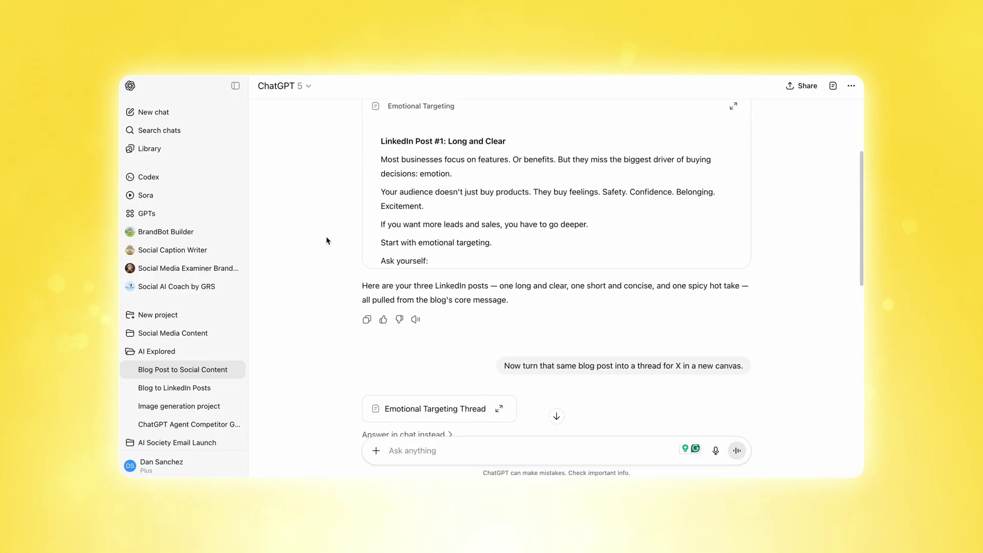
{"action": "scroll", "coordinate": [328, 240], "scroll_direction": "down", "scroll_amount": 15}
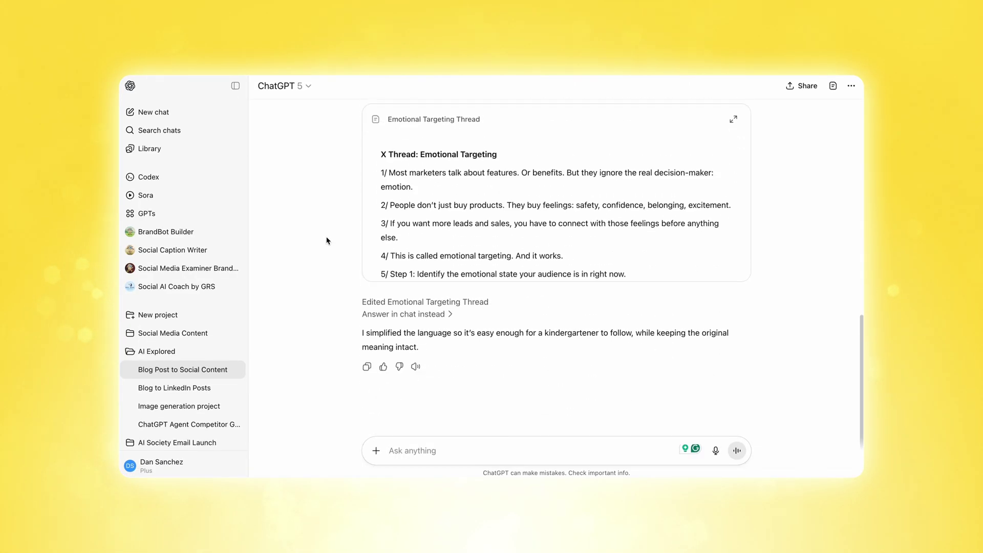
{"action": "scroll", "coordinate": [326, 241], "scroll_direction": "up", "scroll_amount": 6}
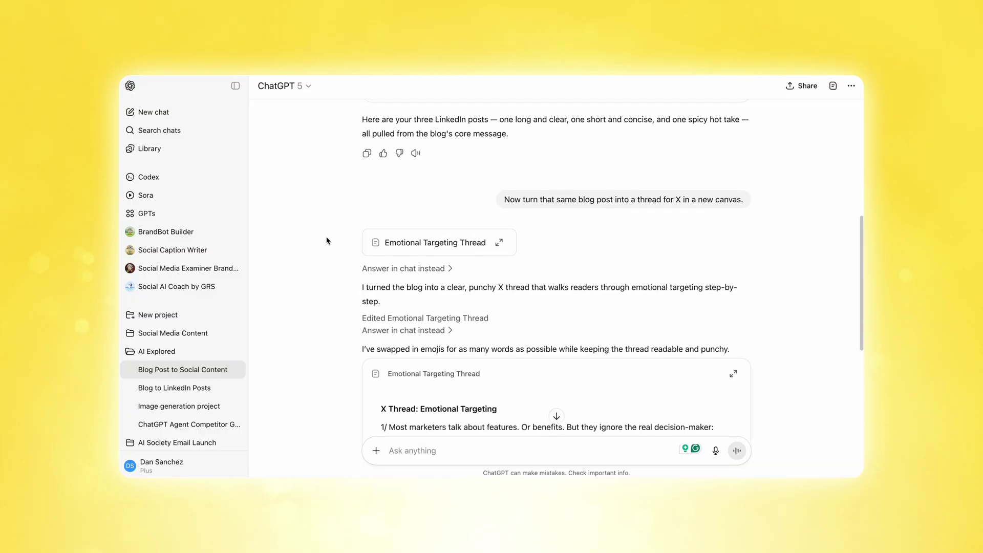